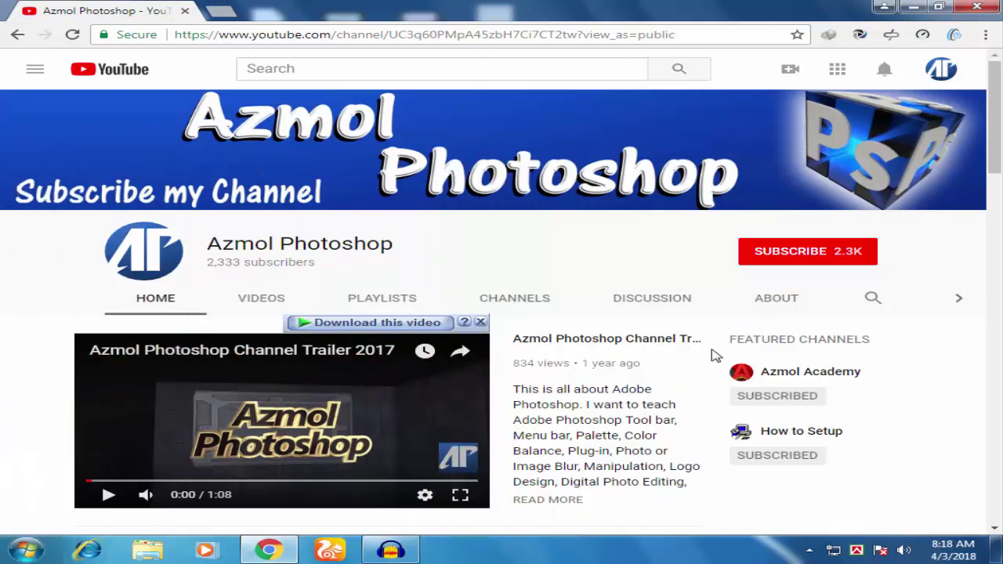
- Launch Microsoft Office Word 2007 from All Programs > Microsoft Office to get a blank Document1
left_click_drag(714, 352, 911, 406)
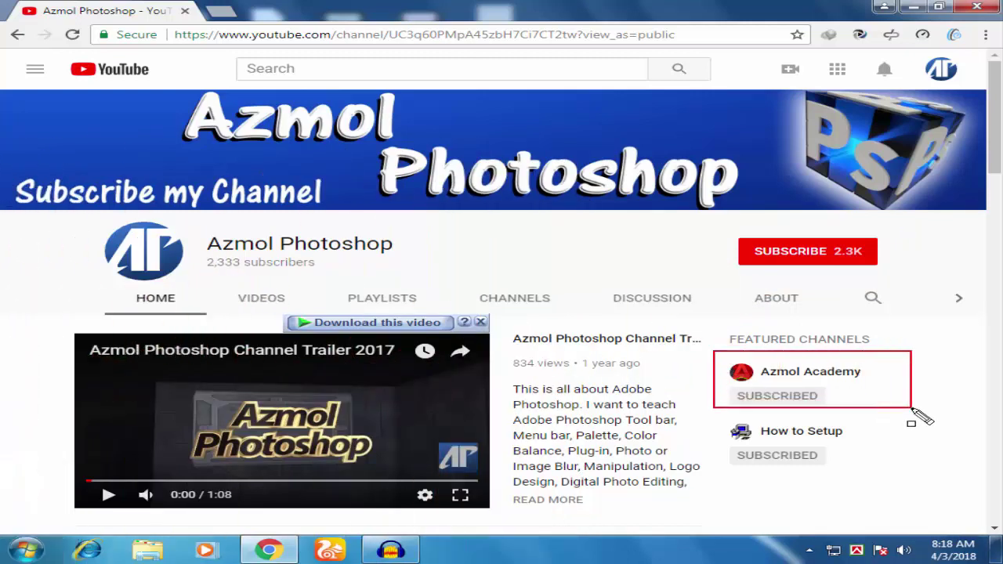
left_click_drag(707, 414, 927, 459)
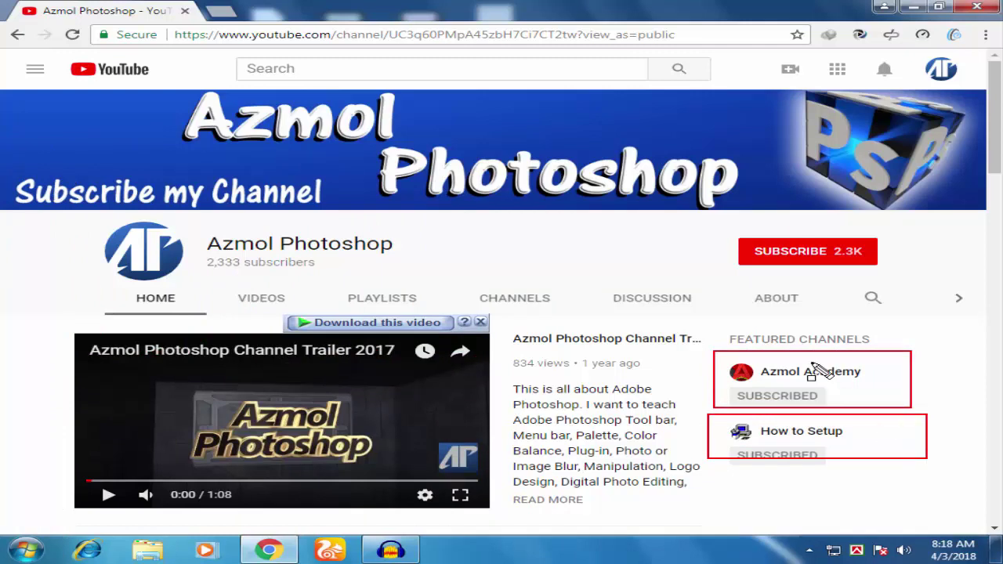
key("Escape")
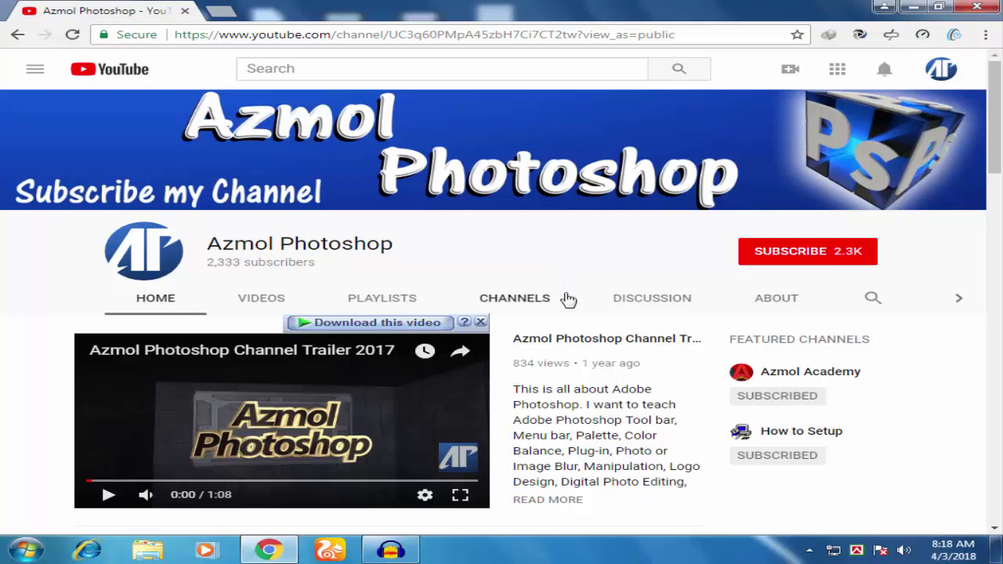
left_click(26, 550)
left_click(55, 483)
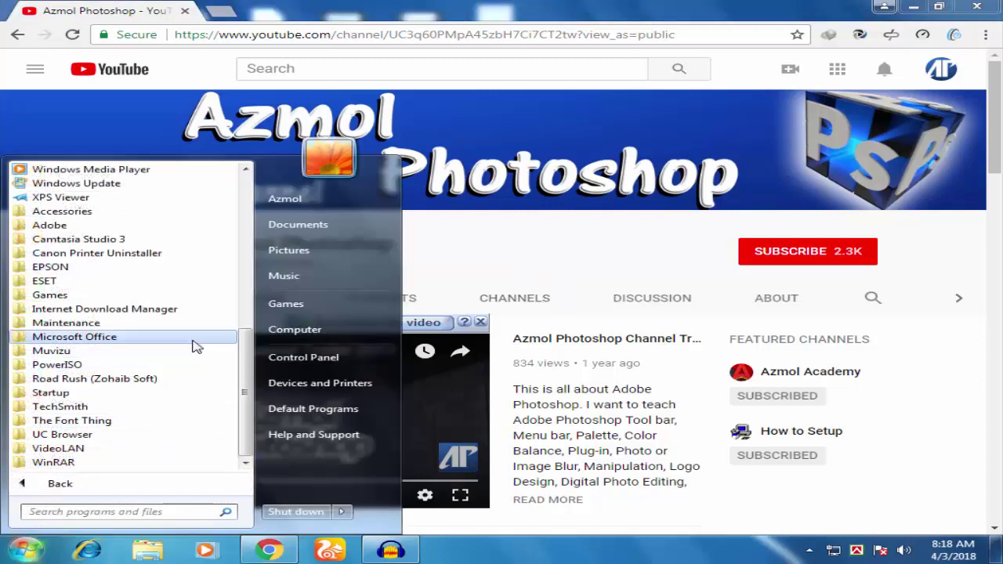
left_click(95, 343)
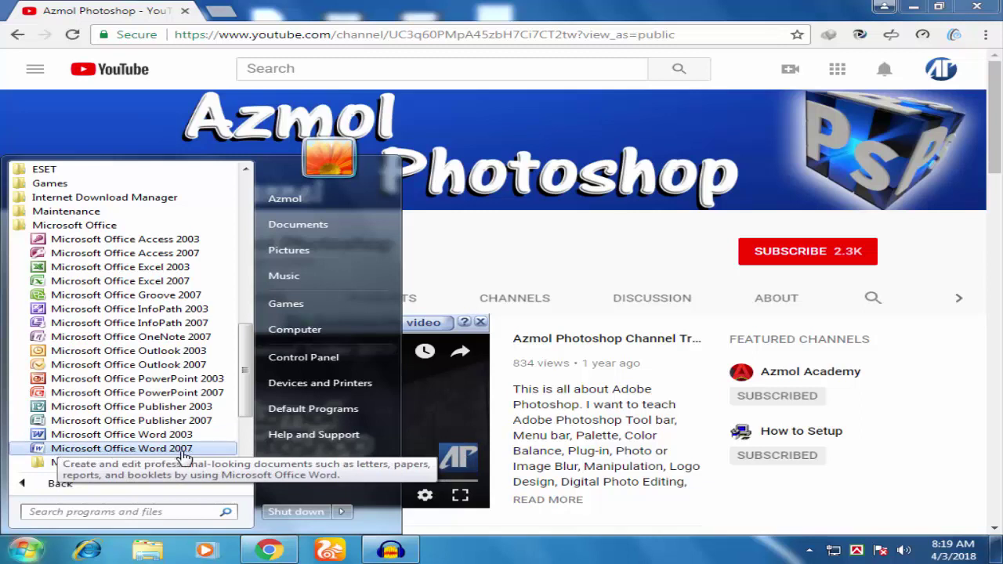
left_click(141, 448)
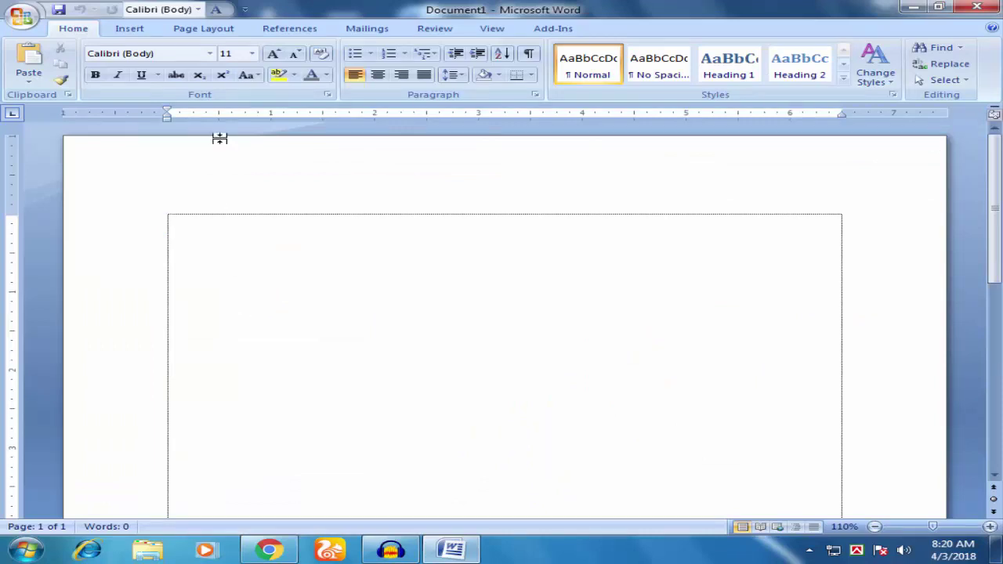
- Apply the black-and-grey pillar-and-arch art as the page border from Page Layout > Page Borders
left_click(206, 29)
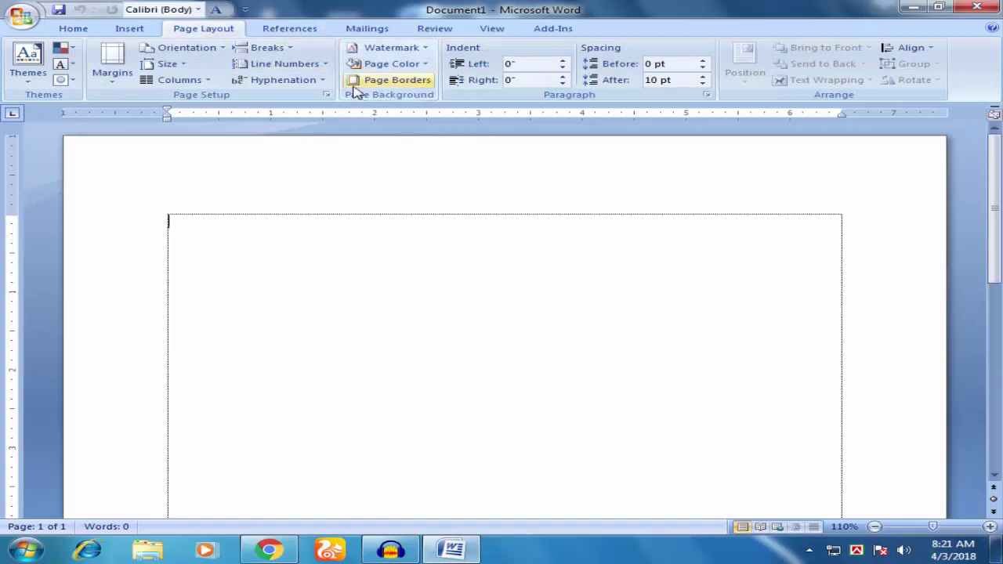
left_click(420, 83)
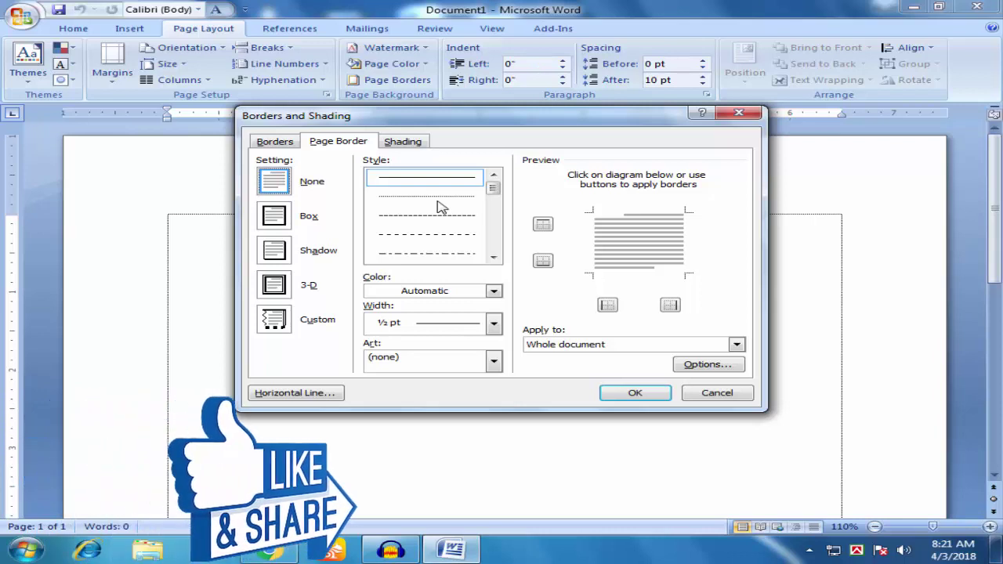
left_click(494, 360)
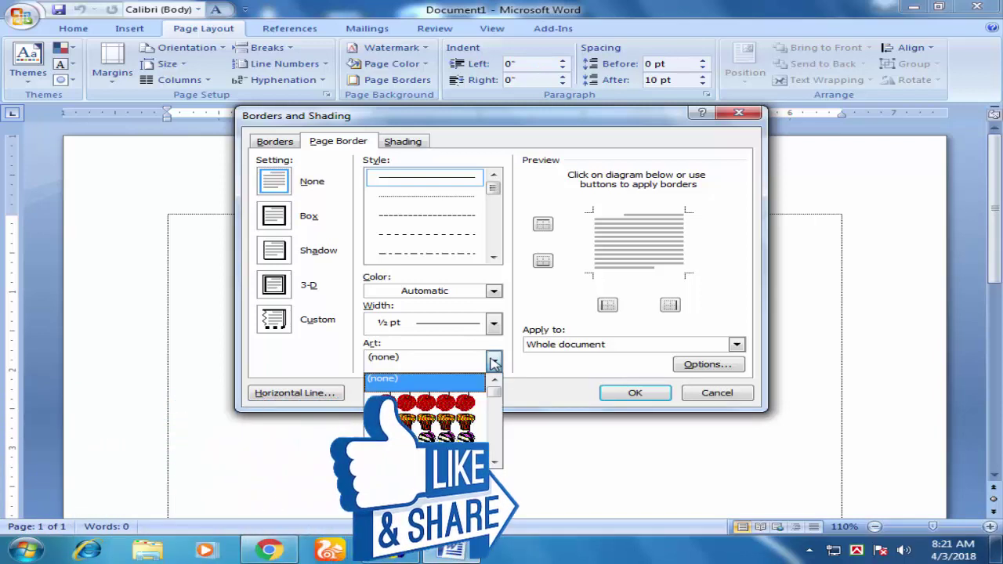
left_click(494, 462)
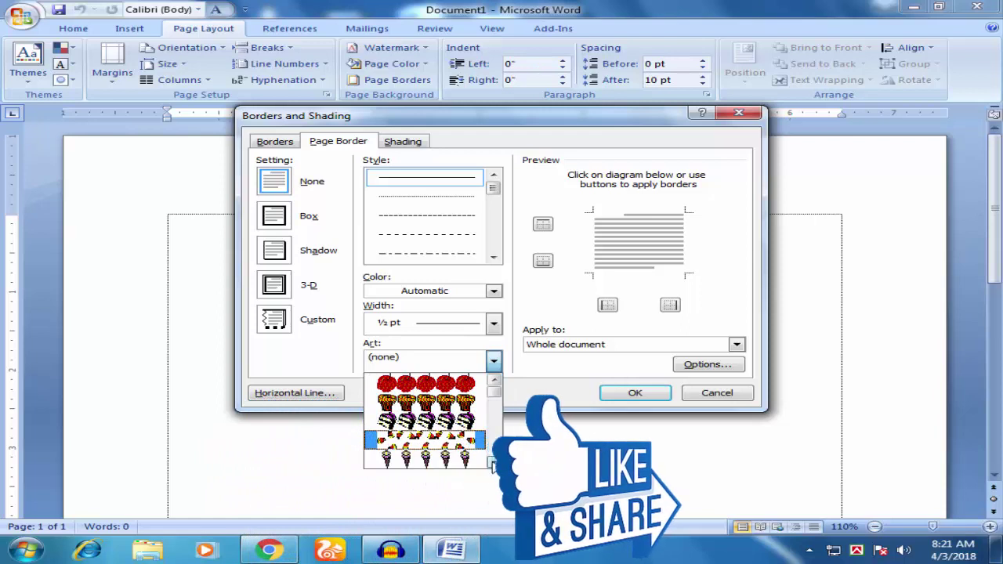
left_click_drag(493, 464, 496, 466)
left_click(495, 380)
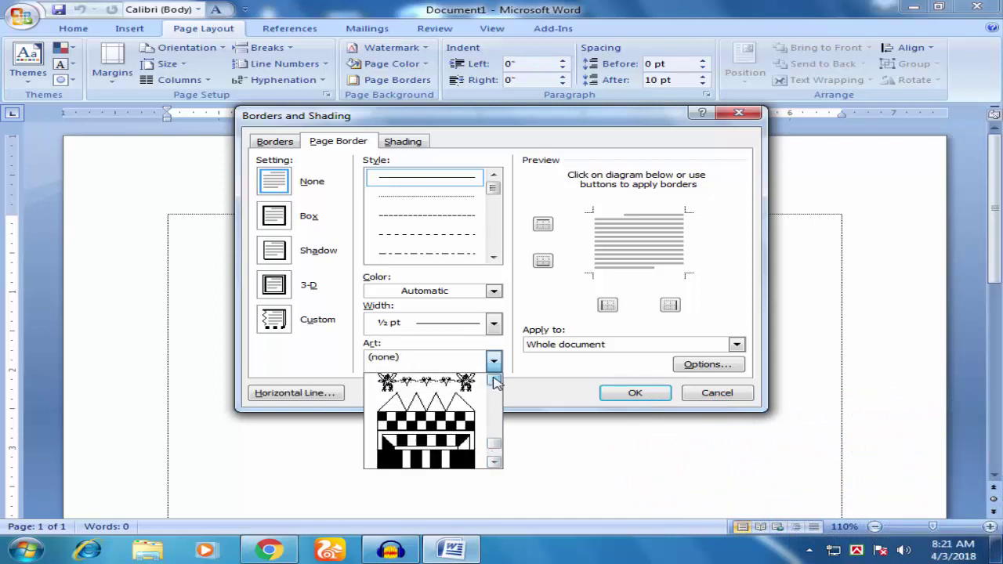
left_click_drag(496, 381, 495, 381)
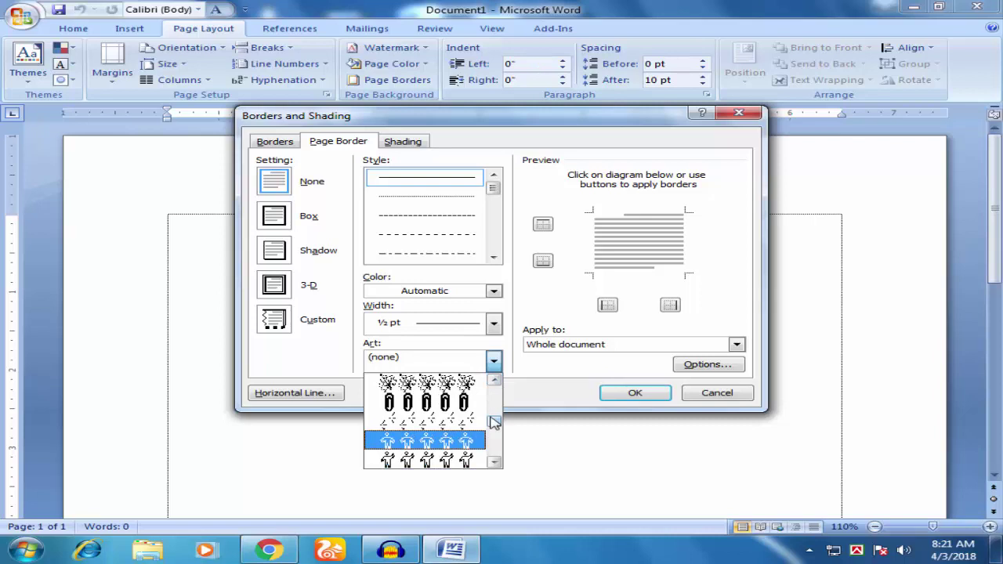
left_click_drag(495, 462, 496, 462)
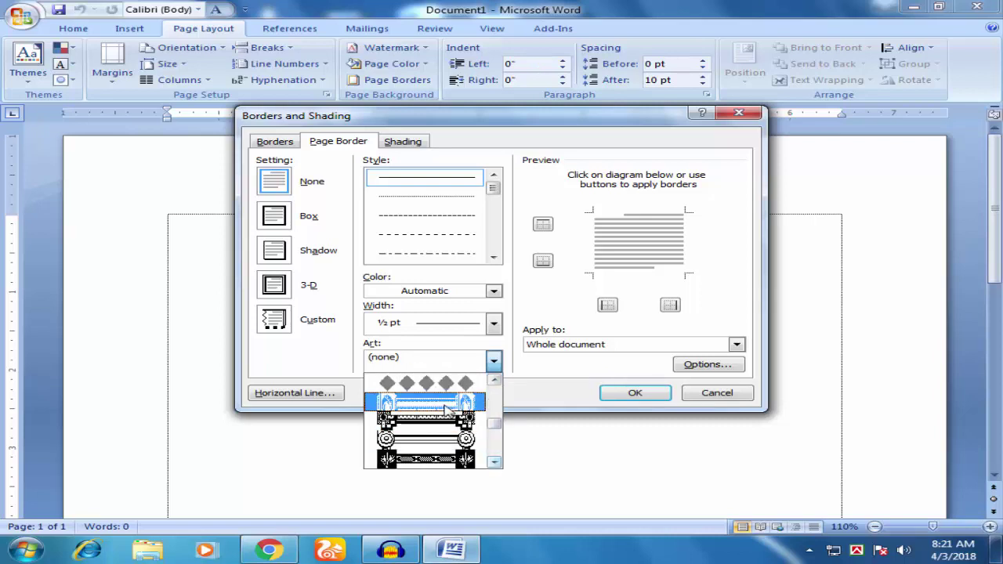
left_click(448, 404)
left_click(633, 393)
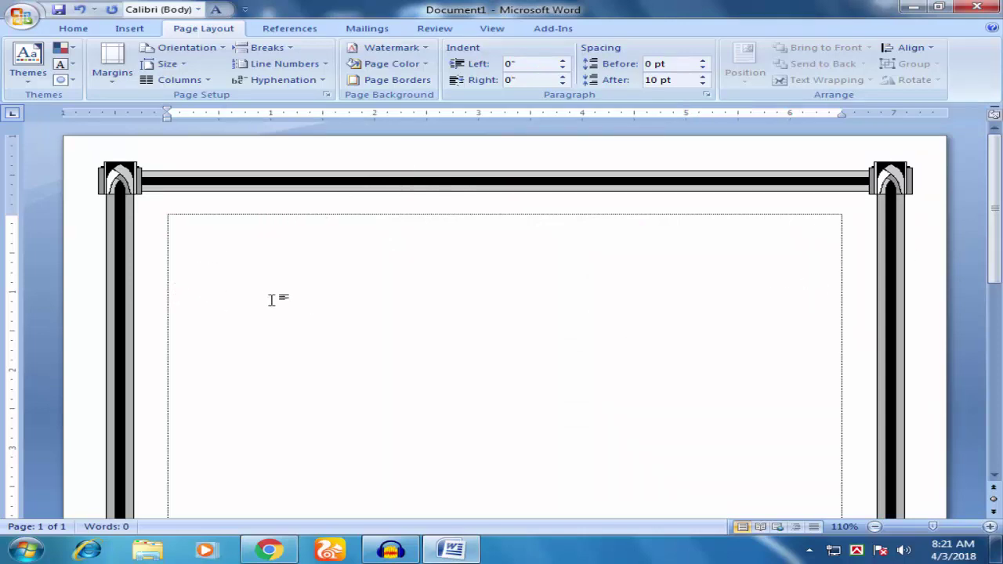
- Set the page border options so margins are measured from Text instead of the page edge
left_click(399, 80)
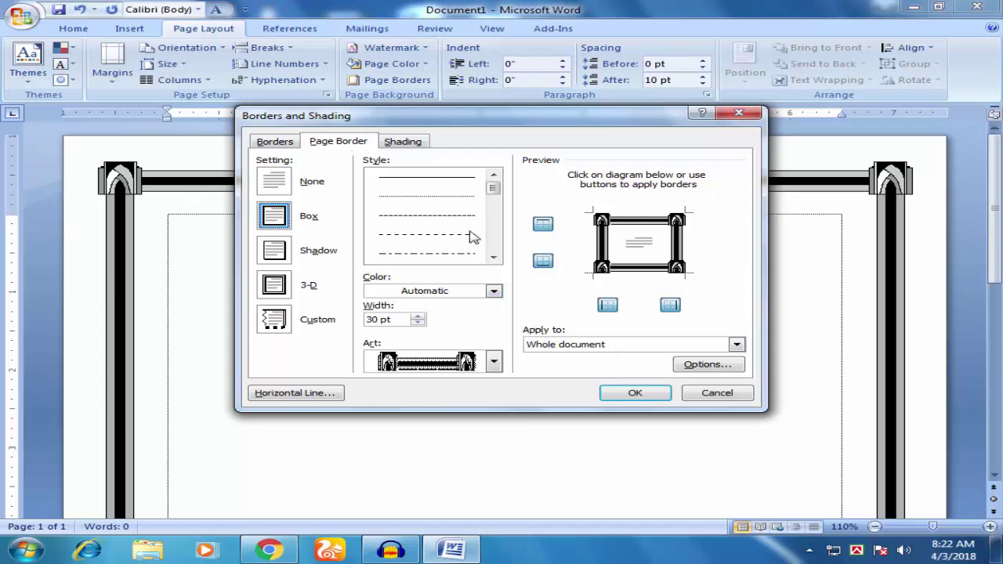
left_click(702, 367)
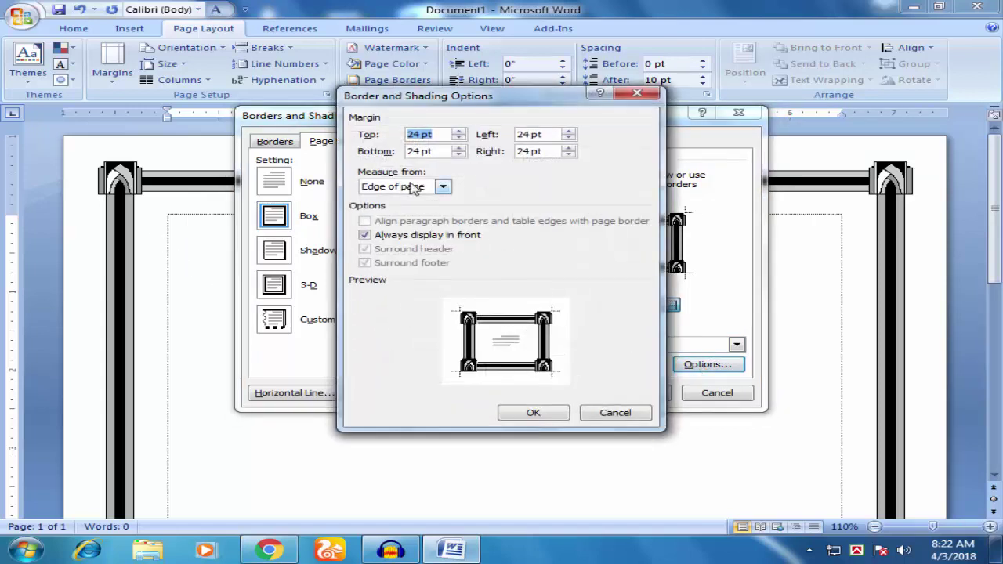
left_click(444, 186)
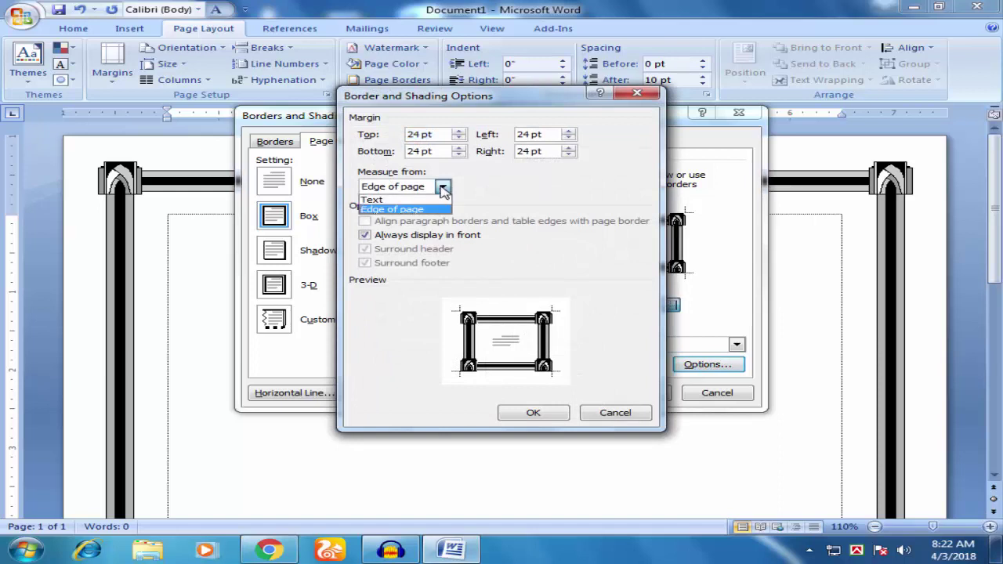
left_click(384, 197)
left_click(531, 416)
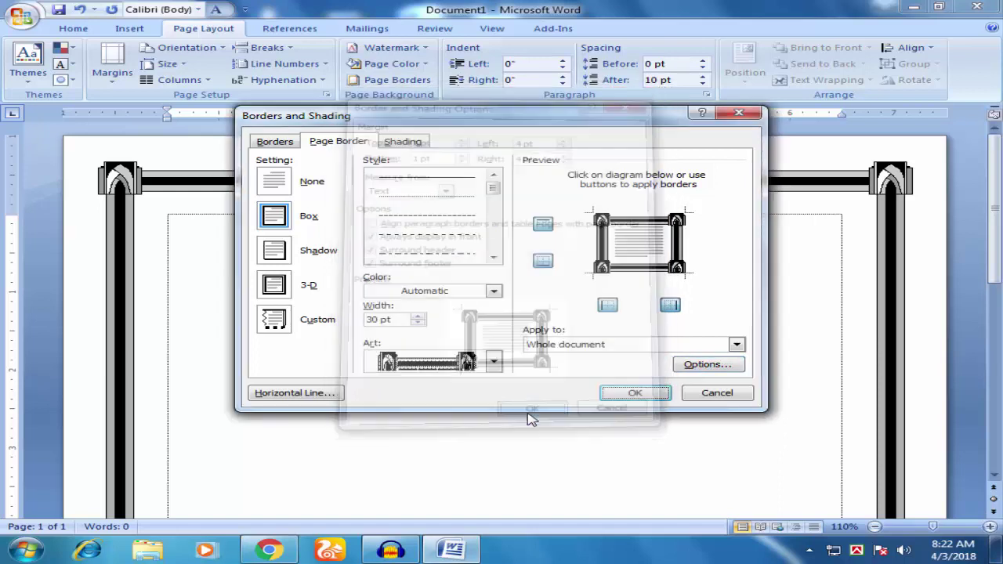
left_click(632, 394)
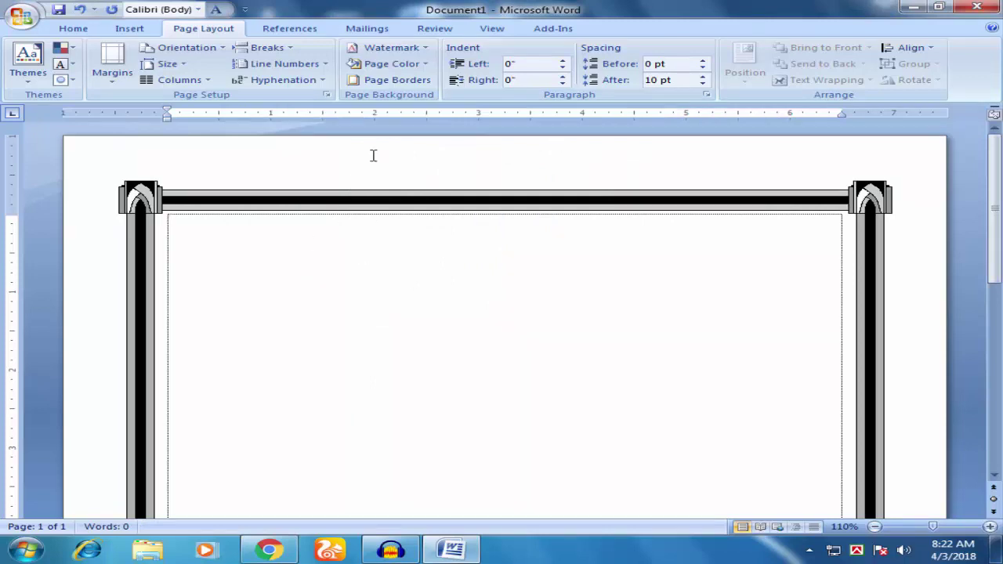
- Switch the page border art to the teal-and-orange patterned design
left_click(394, 80)
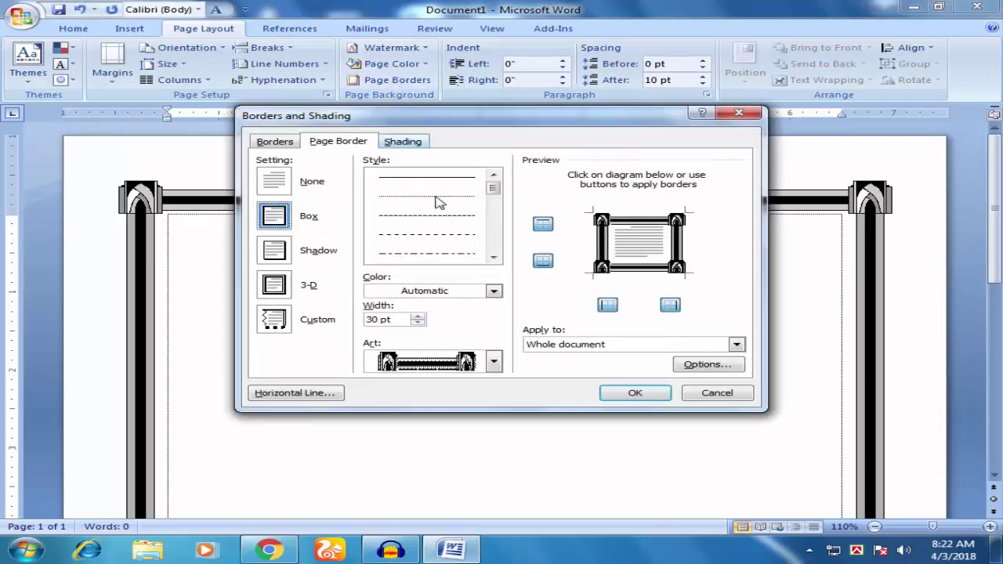
left_click(493, 361)
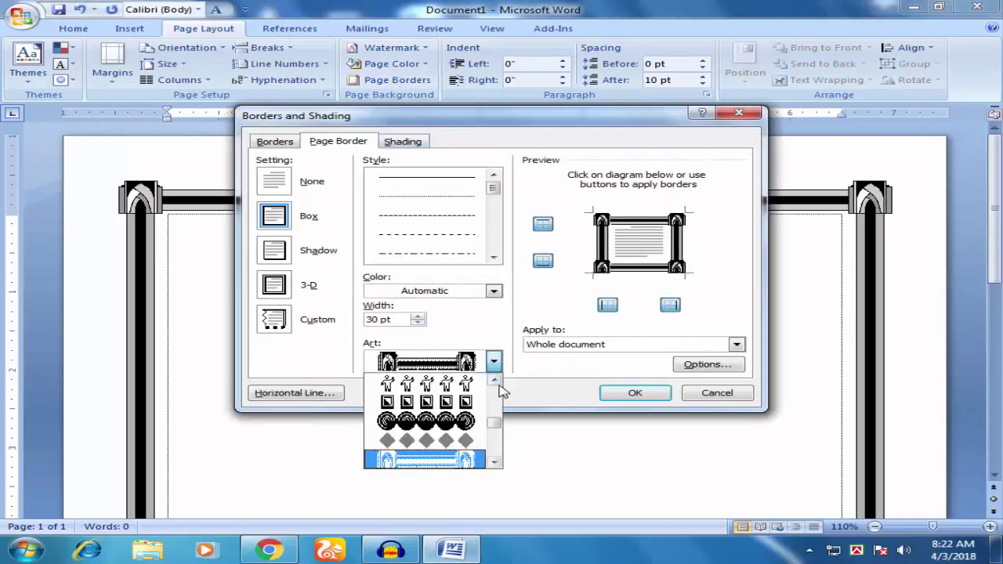
left_click(493, 380)
scroll(495, 392, "up", 10)
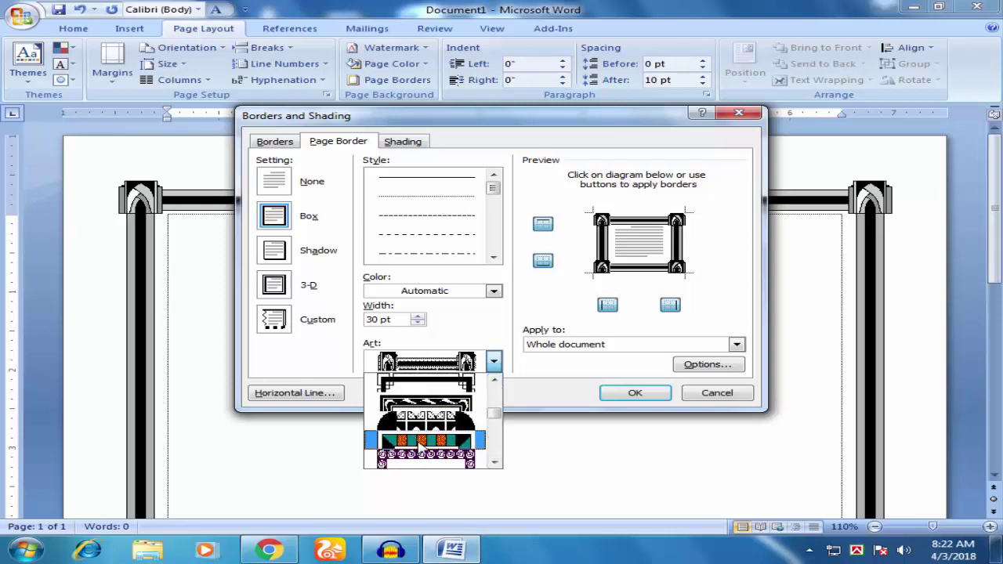
left_click(421, 443)
left_click(634, 392)
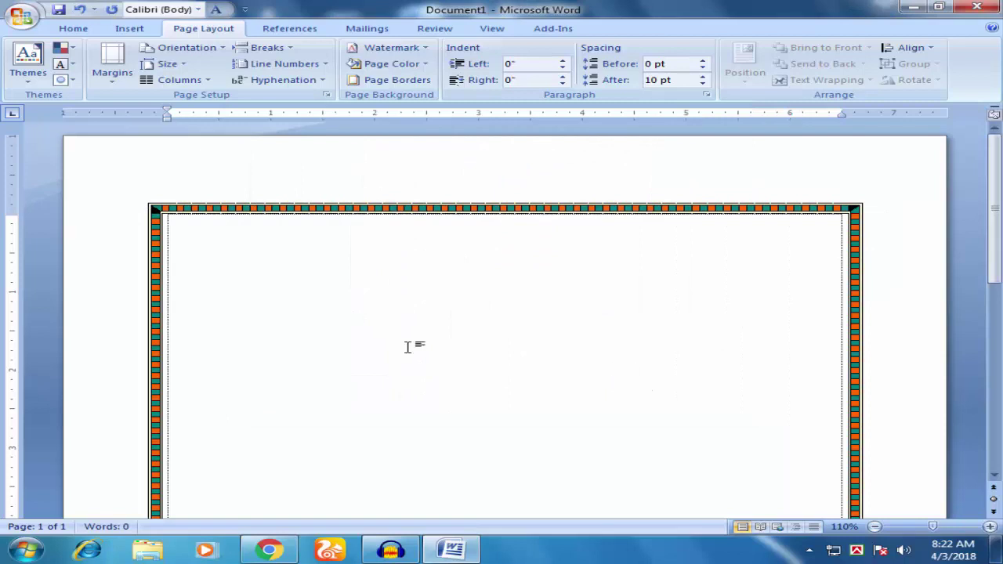
- Set the teal-and-orange art page border width to 25 pt
left_click(396, 80)
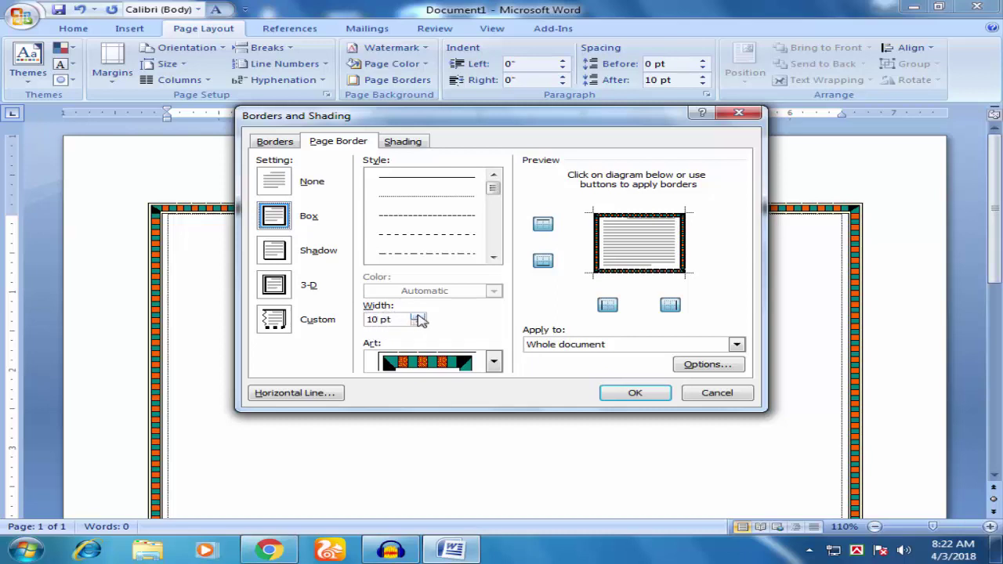
left_click(418, 316)
left_click(417, 316)
left_click(418, 316)
left_click(417, 316)
left_click(418, 316)
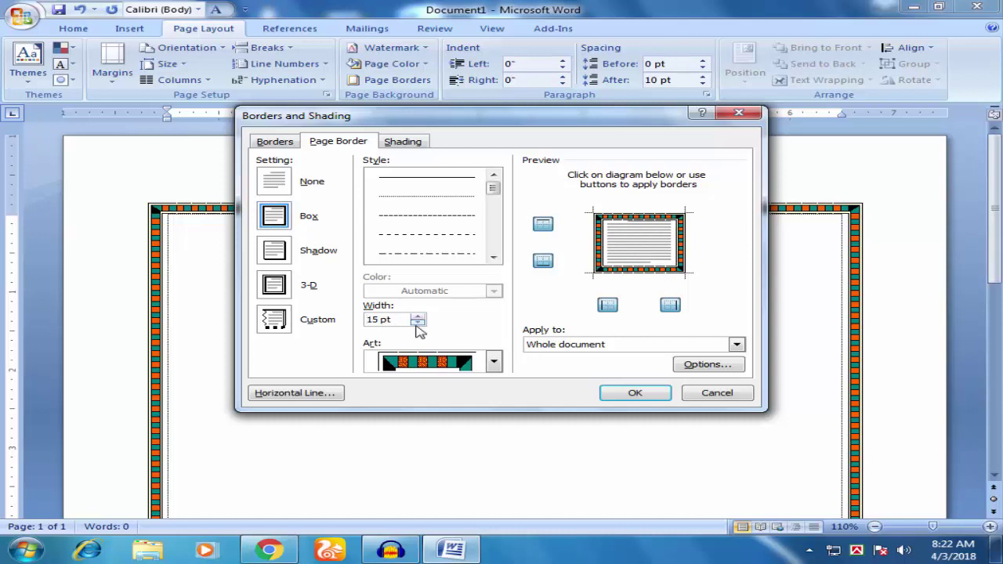
left_click(418, 322)
left_click(417, 322)
left_click(418, 322)
left_click(418, 322)
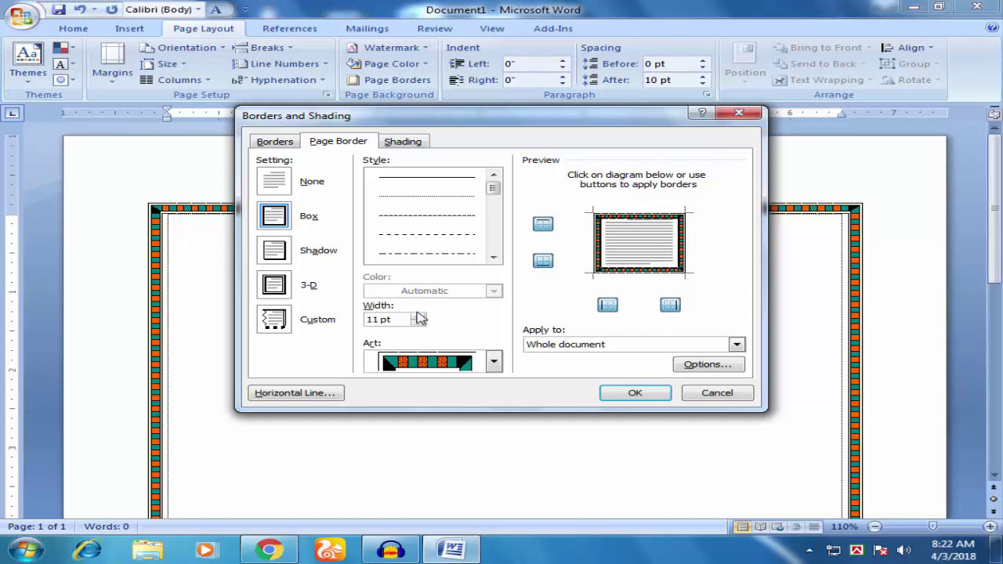
left_click(418, 316)
left_click(418, 315)
left_click(418, 316)
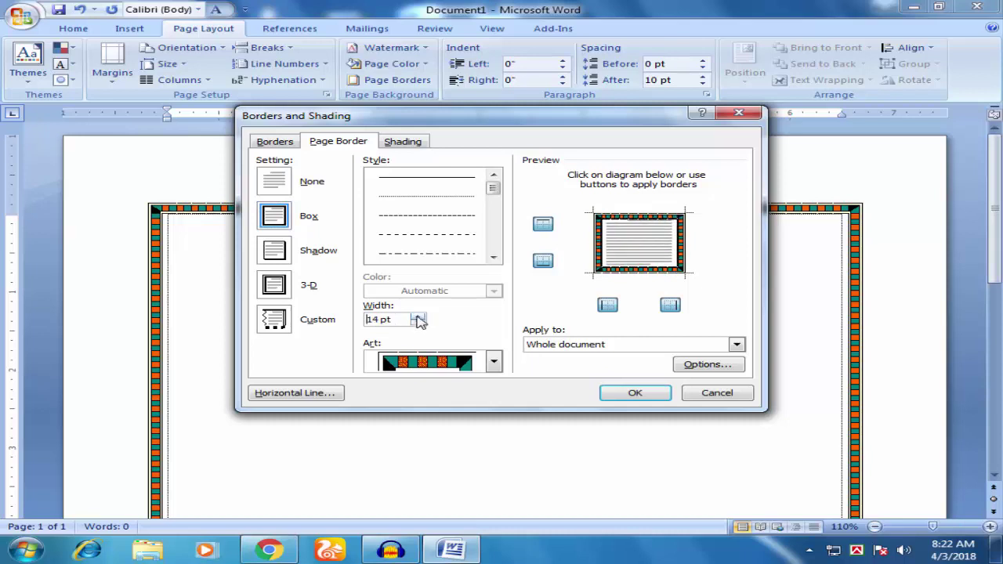
left_click(418, 316)
left_click(419, 316)
left_click(419, 315)
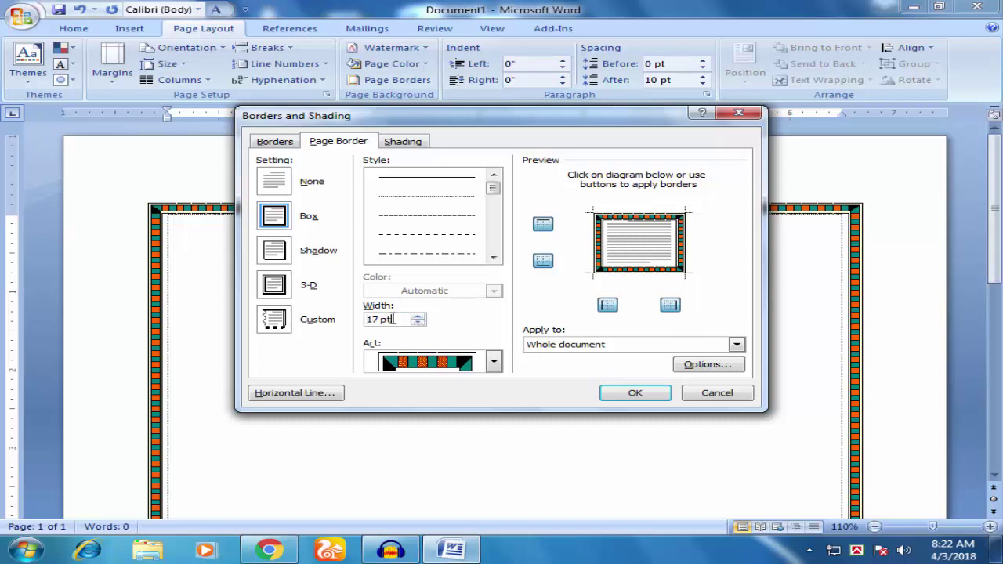
left_click_drag(395, 319, 362, 322)
type("25")
left_click(634, 394)
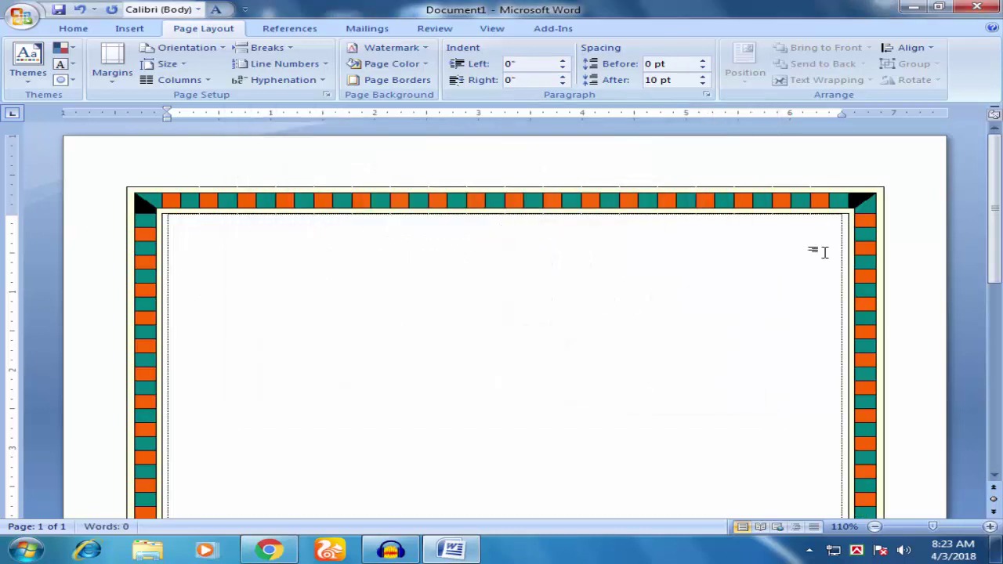
- Narrow the art page border width to 20 pt
left_click(367, 85)
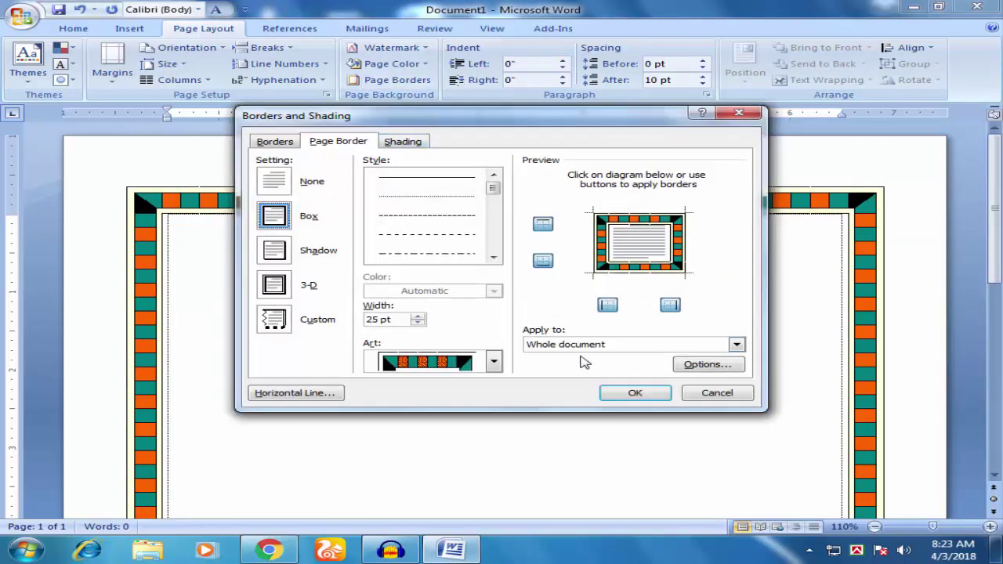
left_click_drag(392, 320, 357, 325)
type("20")
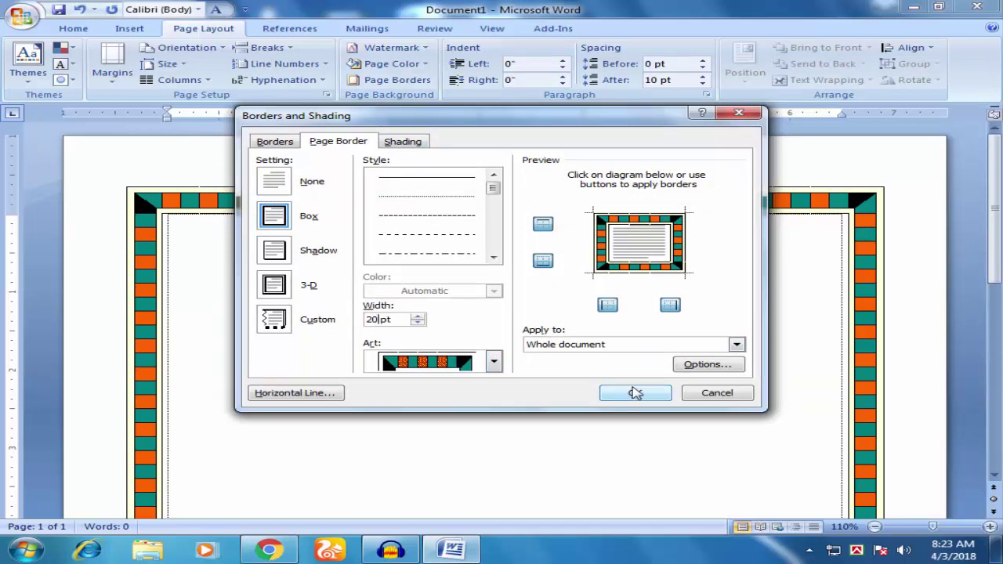
left_click(634, 393)
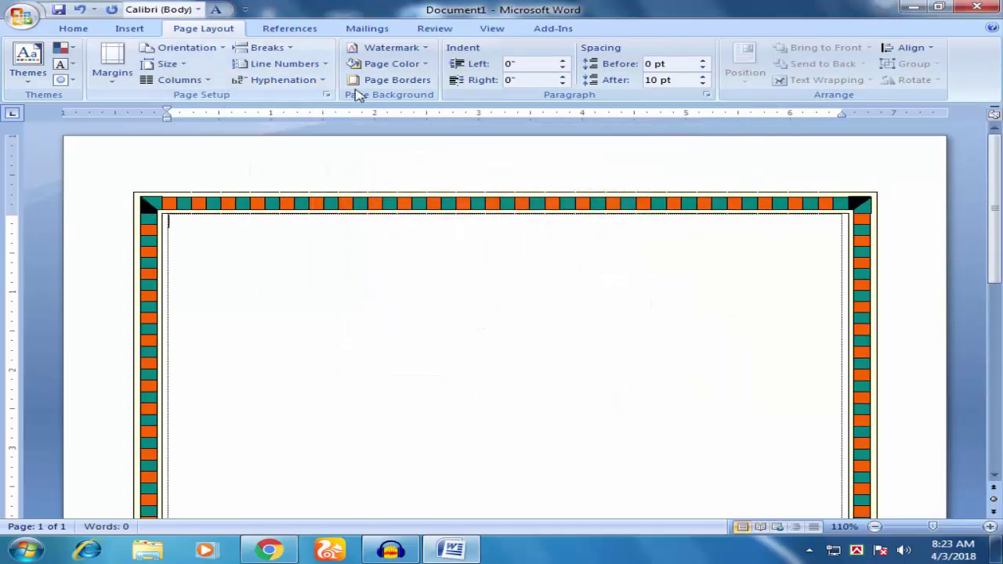
- Set the page border to None, leaving a plain page
left_click(389, 79)
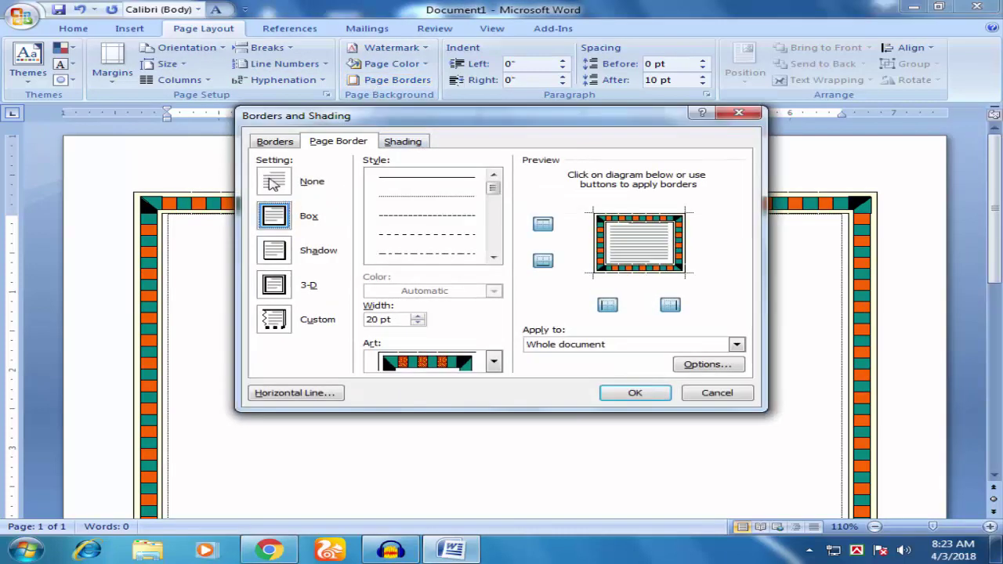
left_click(272, 183)
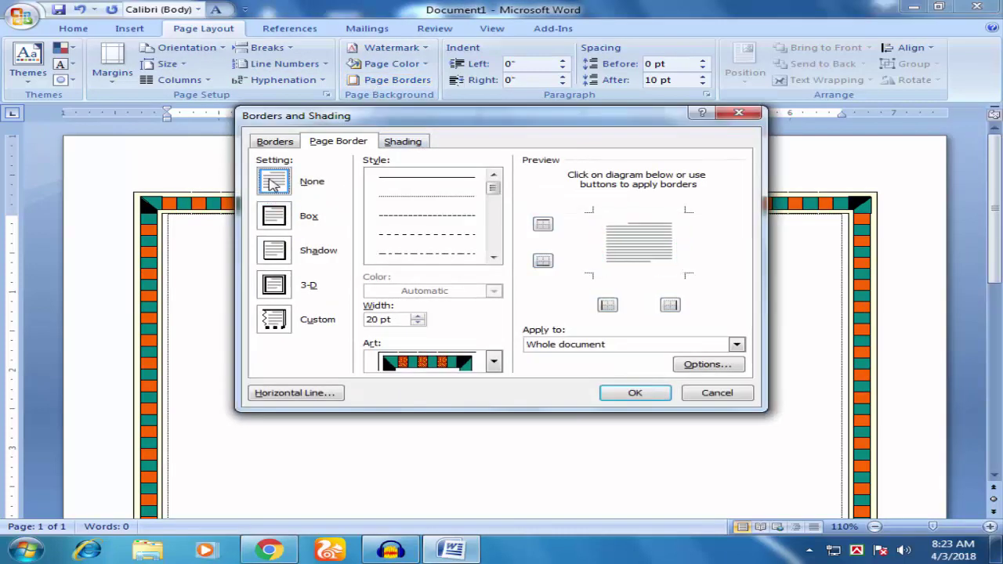
left_click(636, 392)
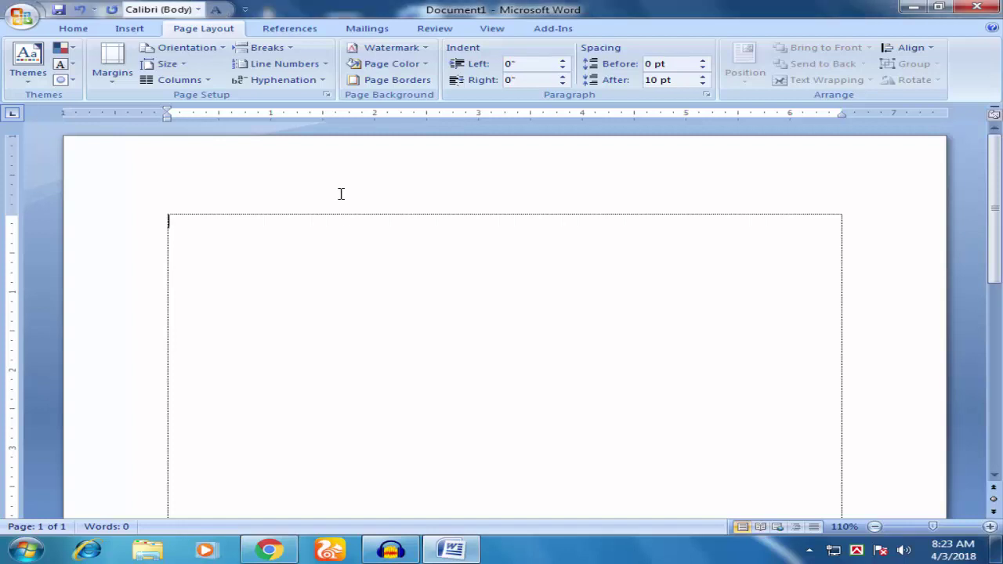
- Apply the red apple art border around the page and zoom out to see the whole page
left_click(362, 81)
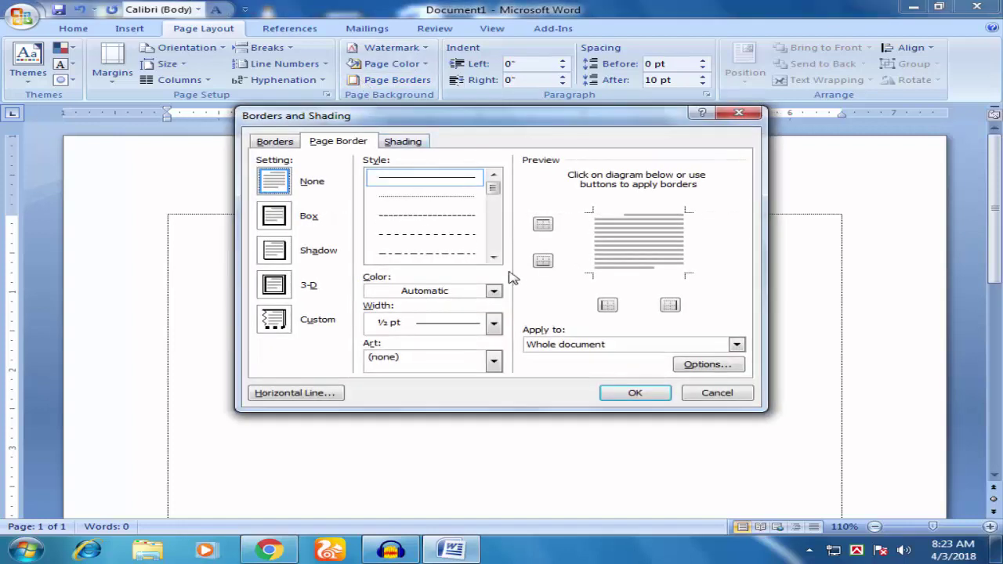
left_click(494, 362)
left_click(443, 406)
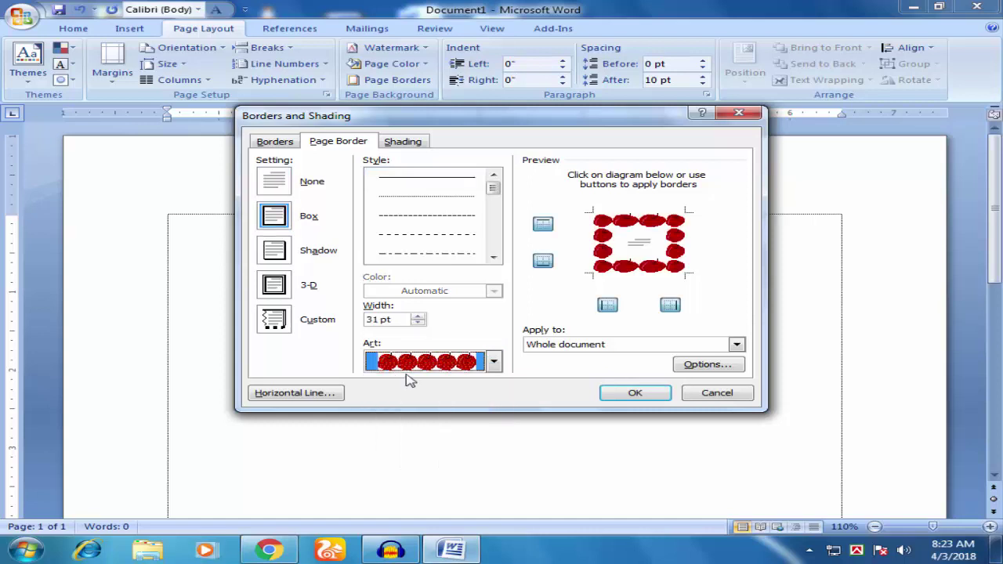
left_click(631, 393)
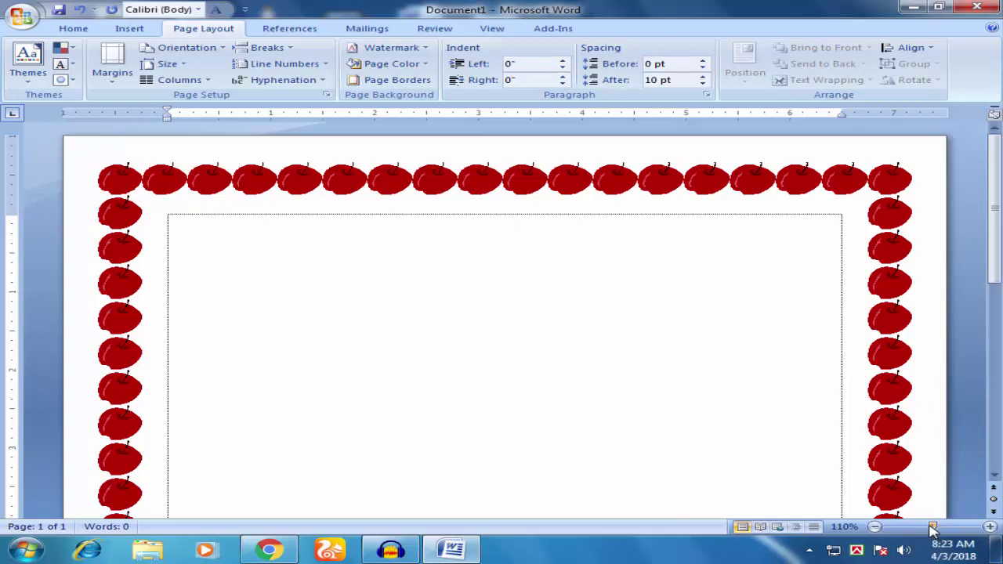
left_click_drag(932, 526, 897, 531)
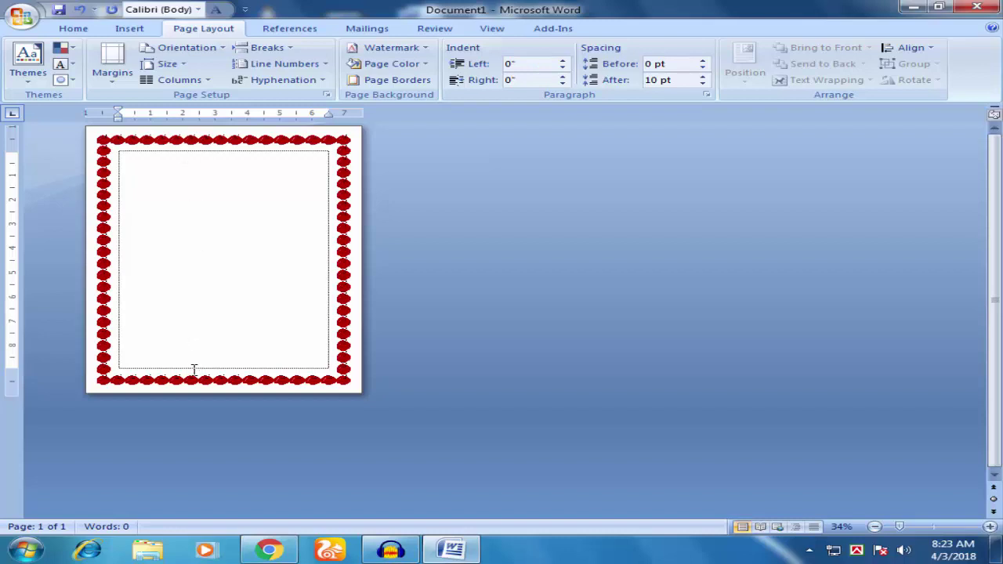
- Remove the top and bottom apple borders, leaving only the side borders
left_click(379, 80)
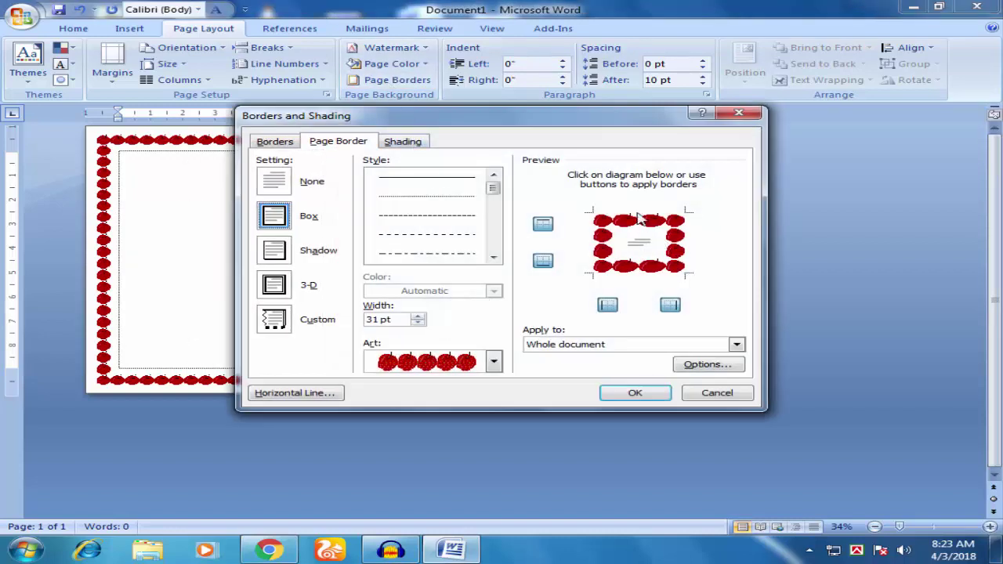
left_click(639, 220)
left_click(637, 268)
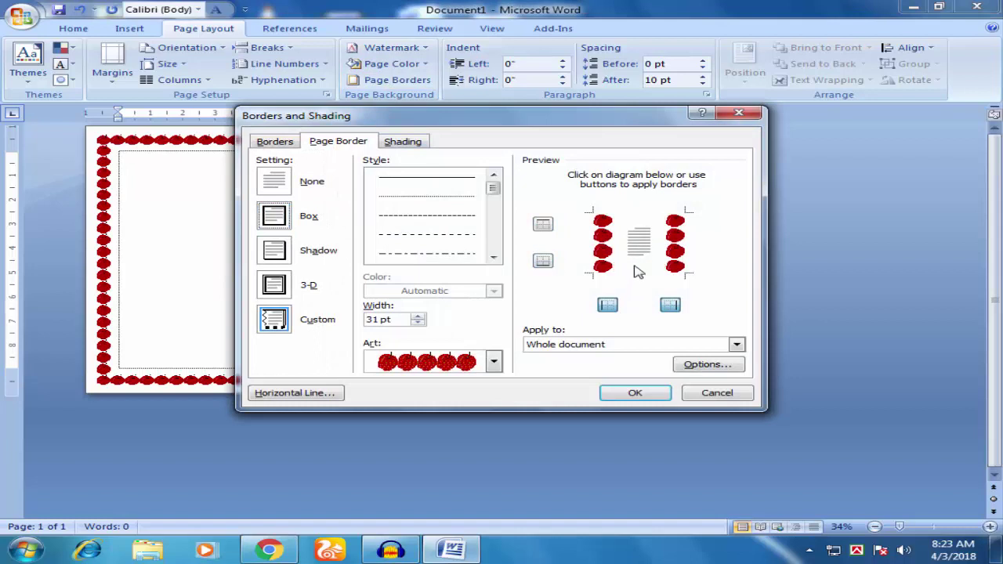
left_click(633, 394)
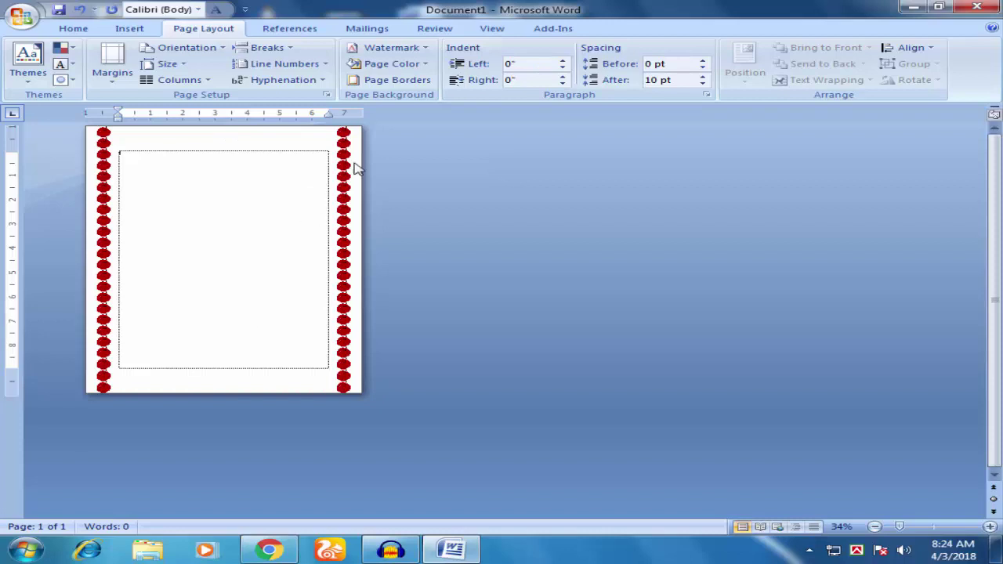
- Restore the top apple border and remove the right one, keeping top and left
left_click(389, 82)
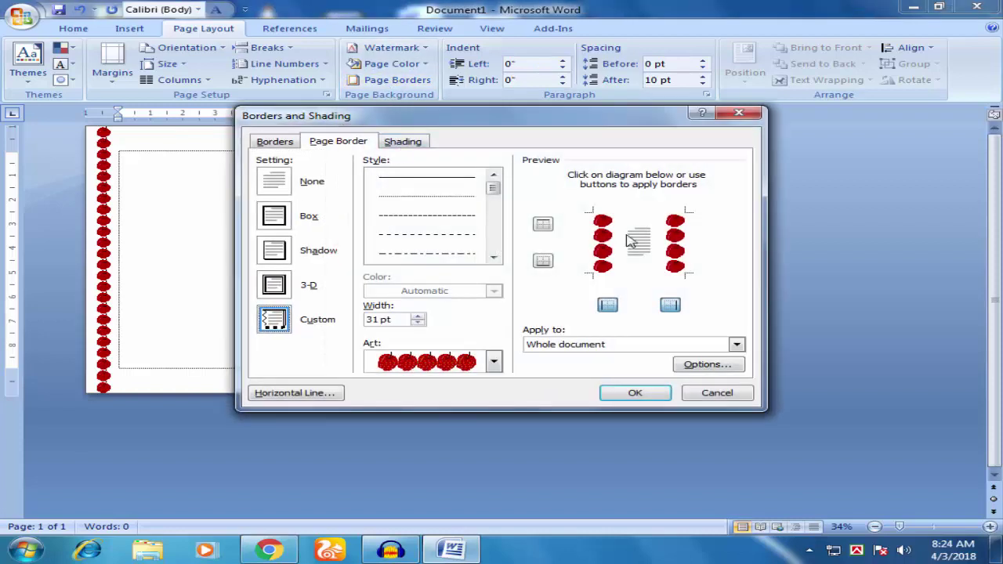
left_click(648, 218)
left_click(677, 259)
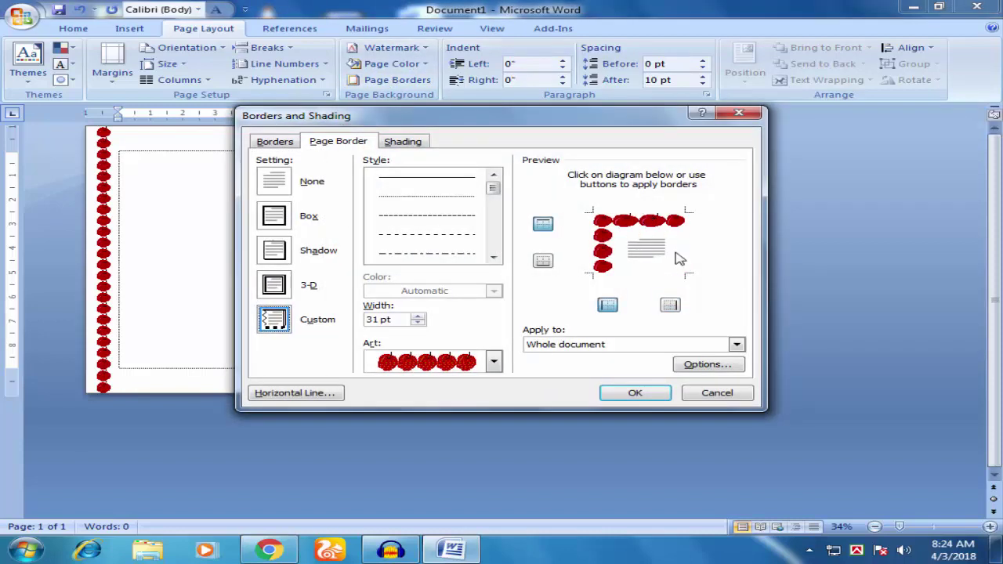
left_click(636, 393)
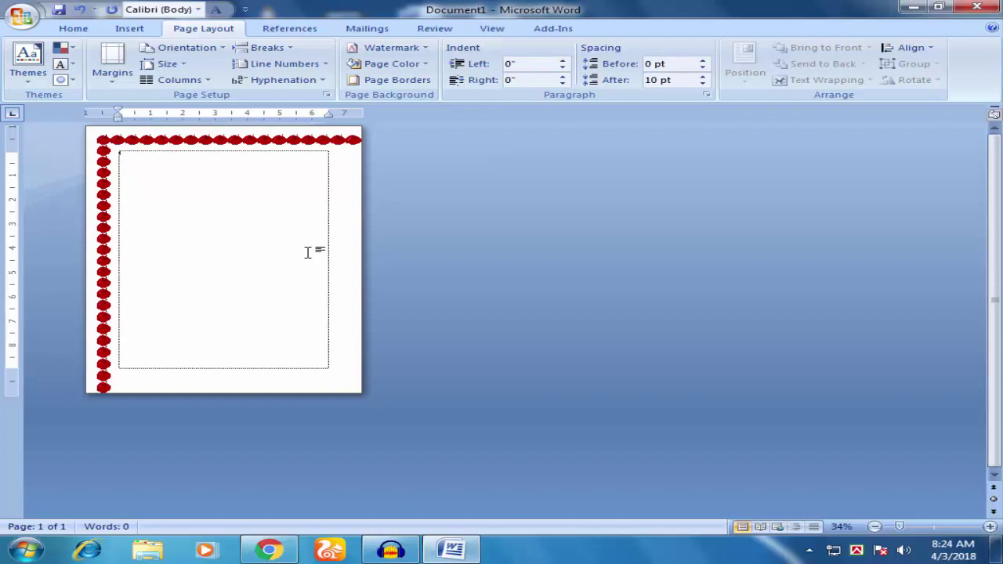
- Remove the left apple border so only the top remains, then switch to the YouTube browser window
left_click(389, 79)
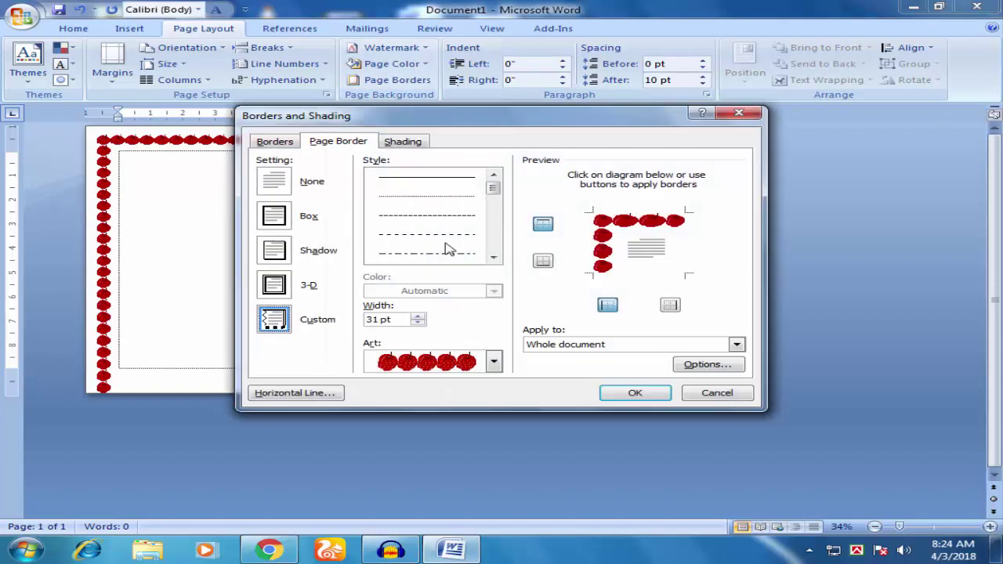
left_click(607, 303)
left_click(635, 392)
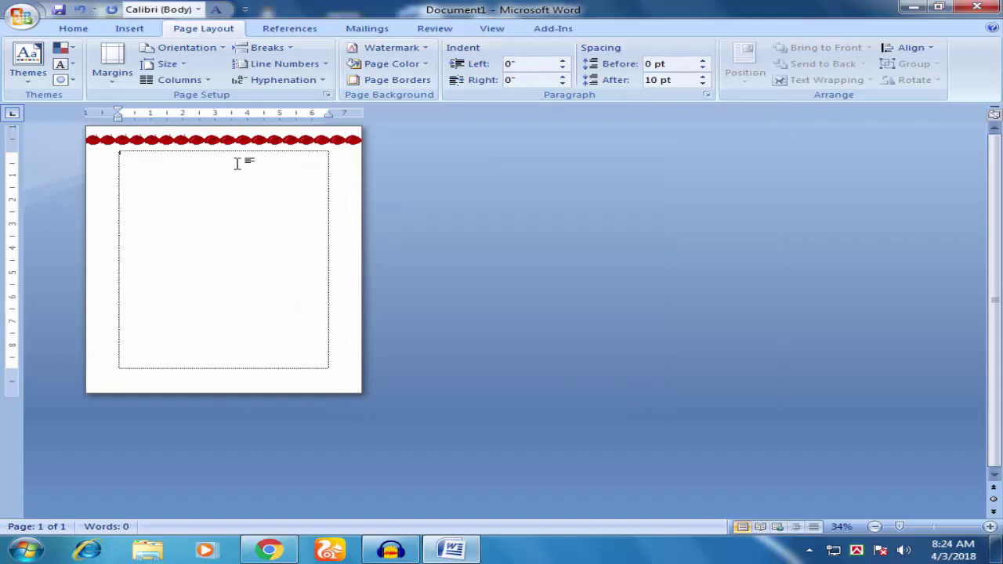
left_click(268, 550)
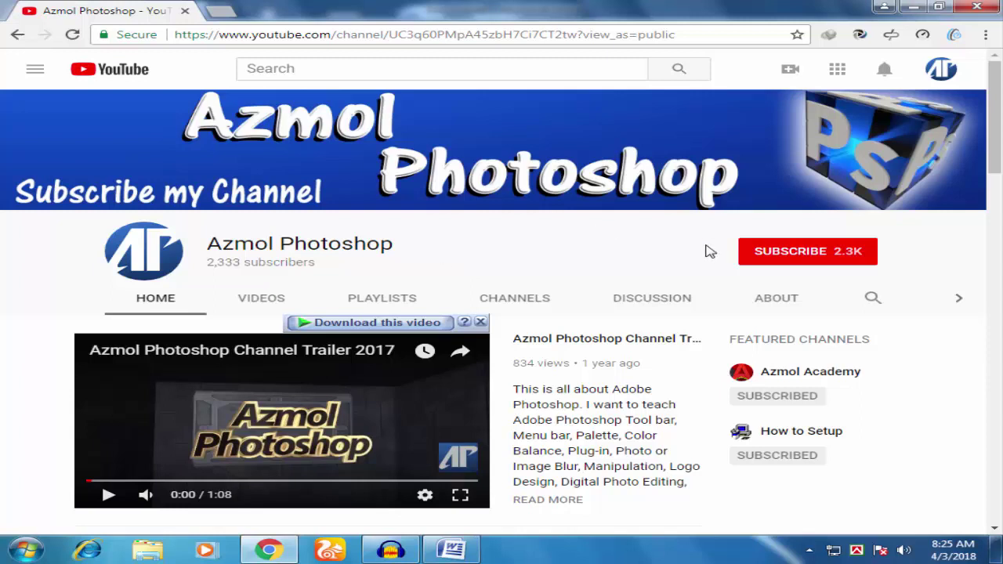
left_click_drag(713, 234, 903, 273)
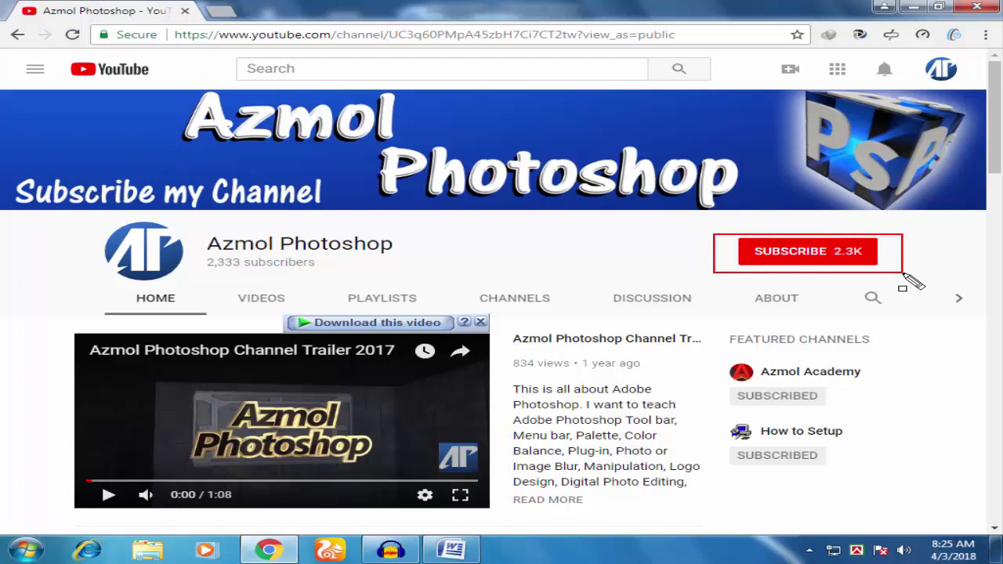